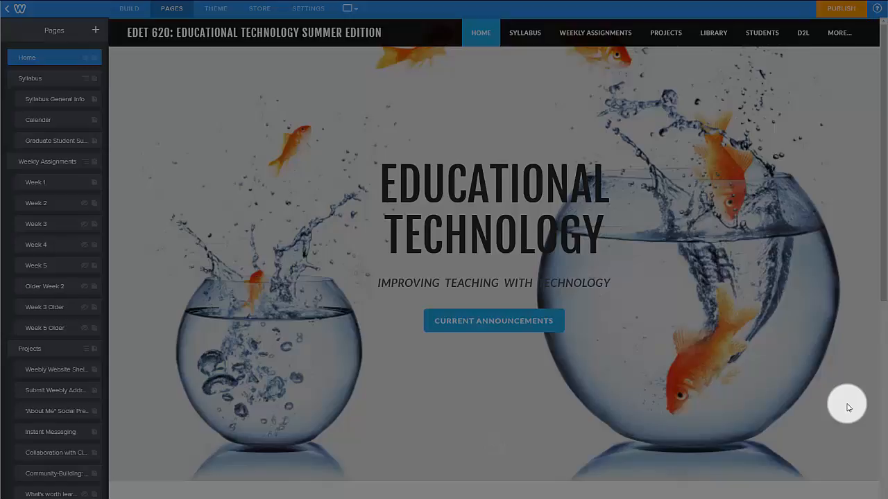
click(661, 38)
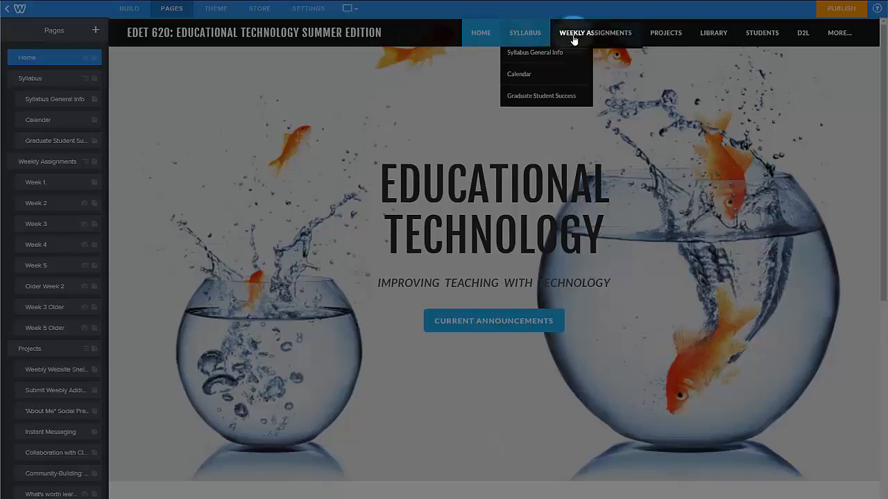
mouse_move(667, 35)
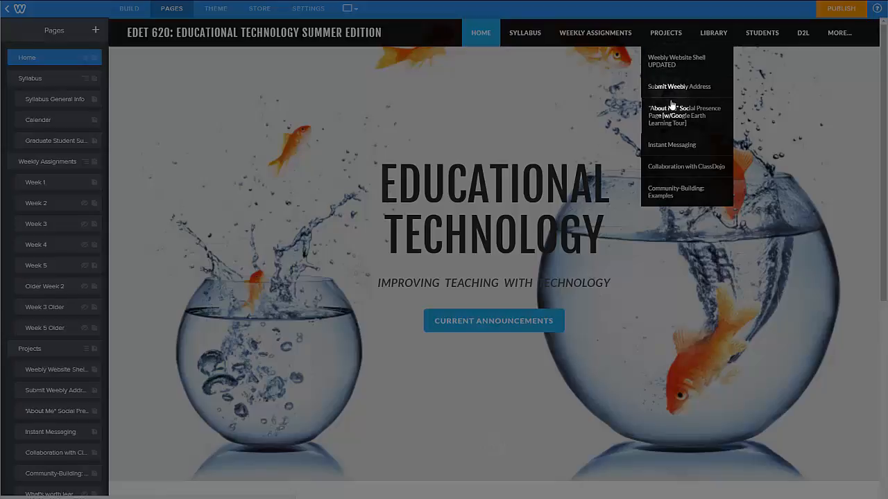
click(565, 147)
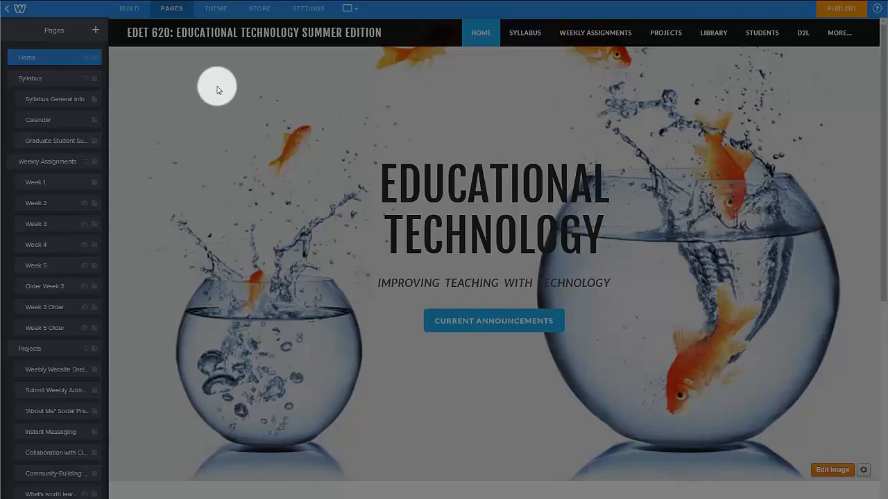
Add a new standard page to the site and set its header type to No Header.
click(96, 31)
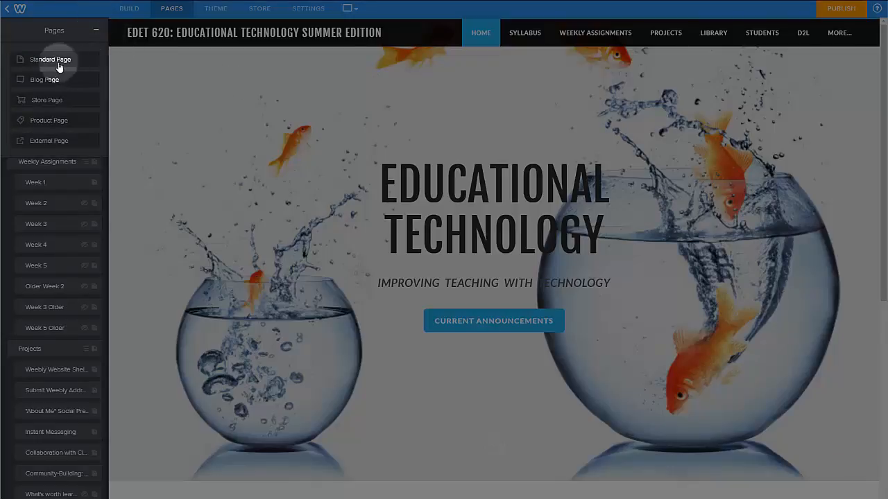
click(59, 62)
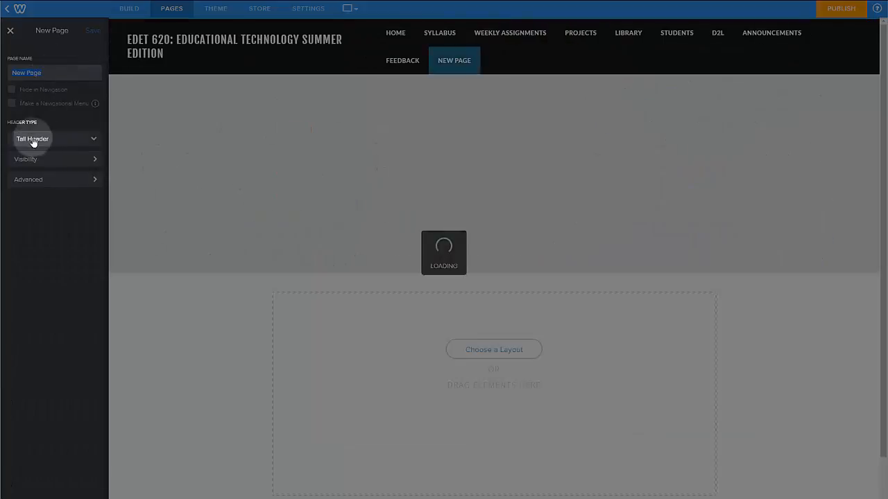
click(32, 138)
click(37, 192)
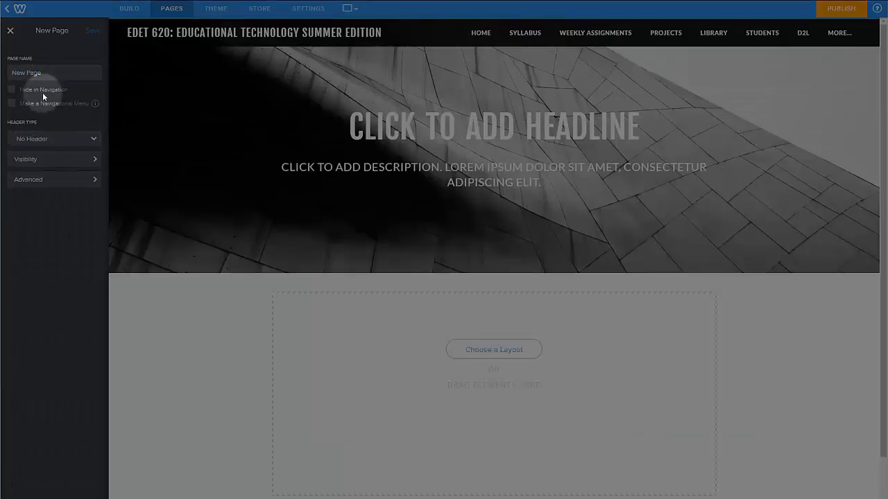
Name the new page "Community-Building Projects".
drag(49, 72, 12, 72)
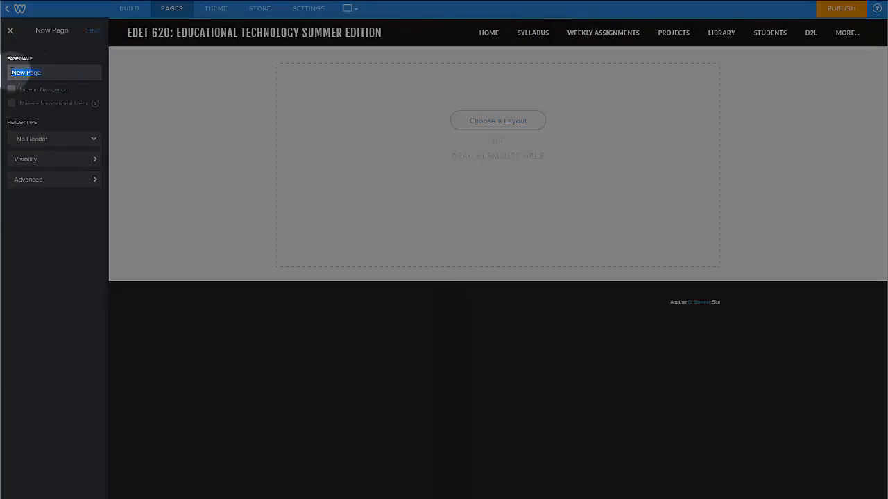
text(Community-Building Projects)
key(BackSpace)
key(BackSpace)
text(ts)
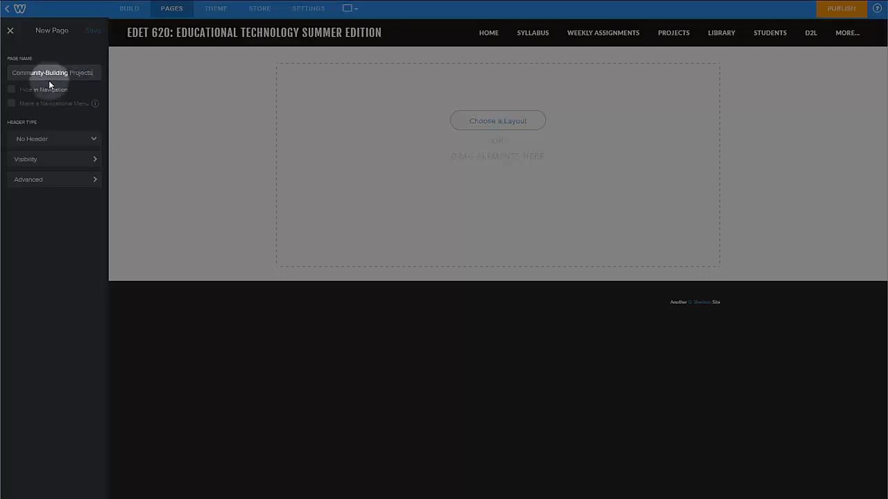
Make the Community-Building Projects page a navigational menu and save it.
click(12, 105)
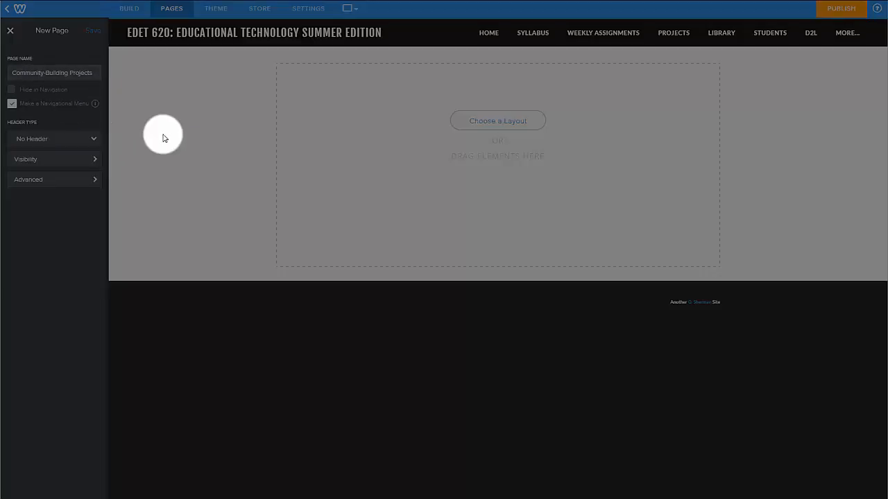
click(533, 31)
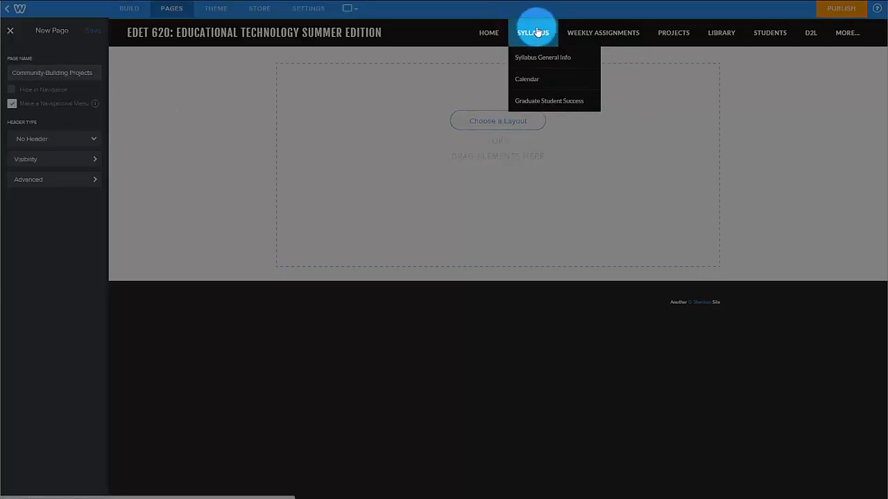
mouse_move(855, 35)
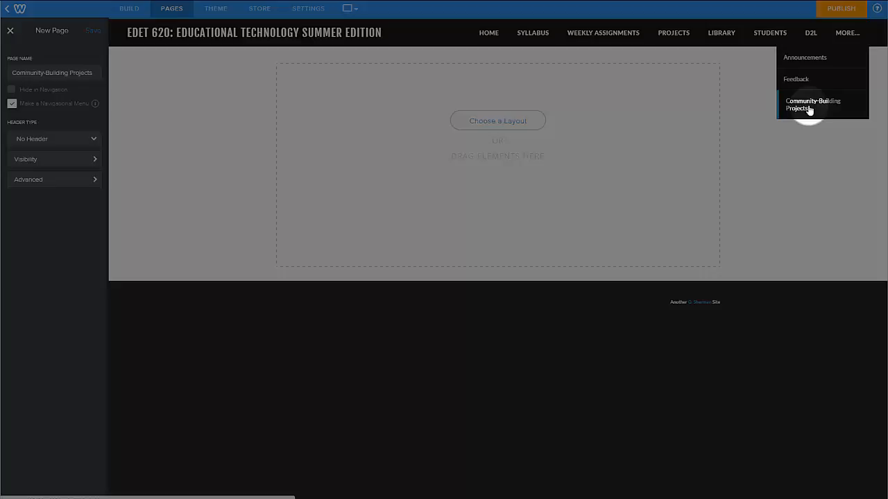
click(89, 32)
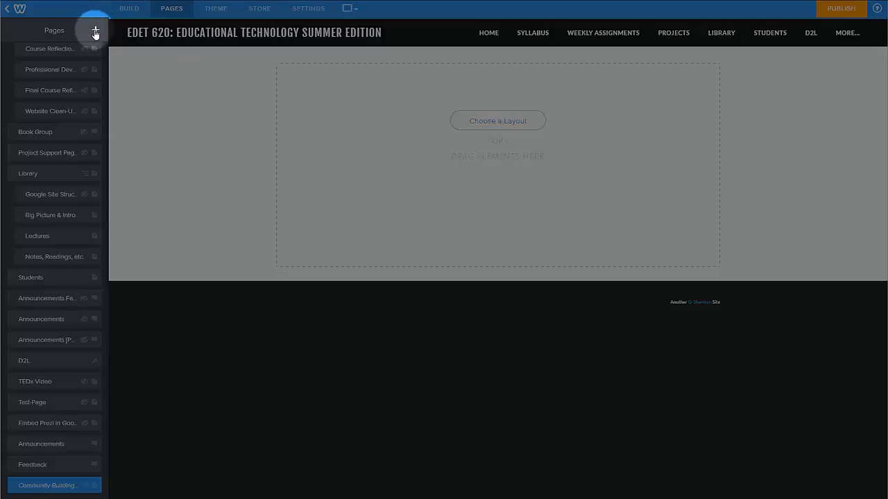
Add another standard page and name it "ClassDojo Project".
click(96, 33)
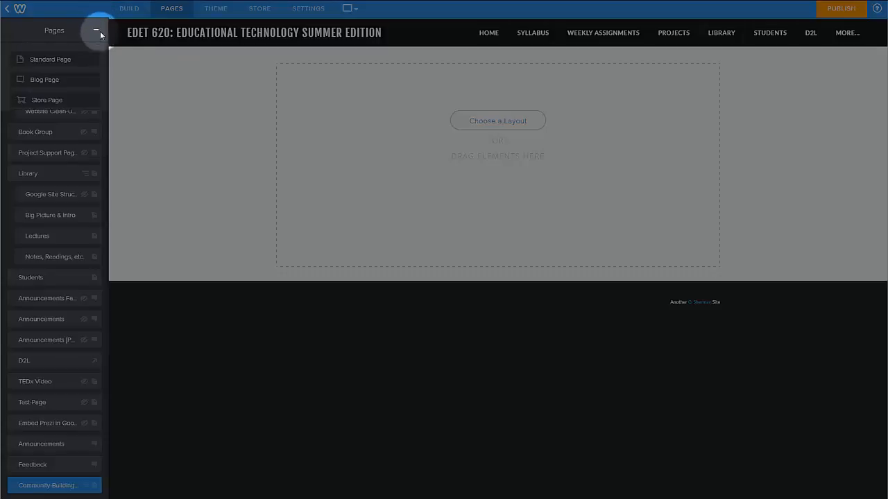
click(48, 63)
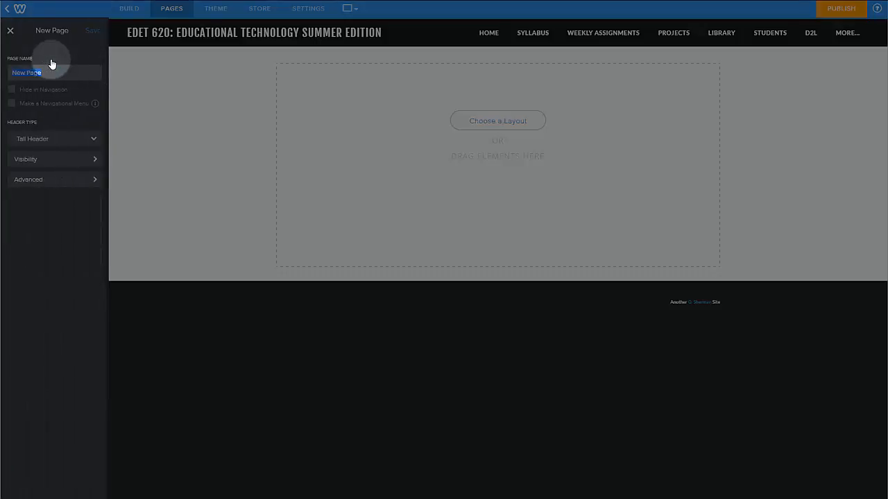
text(Cl)
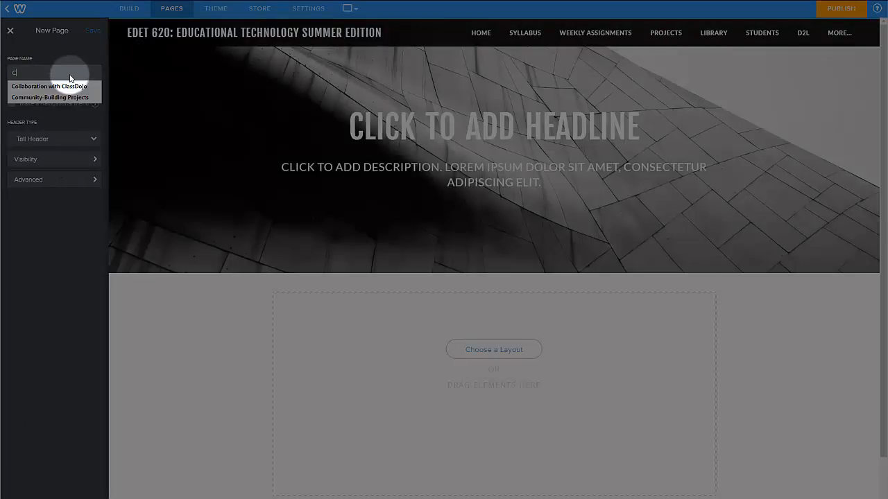
text(assDojo Project)
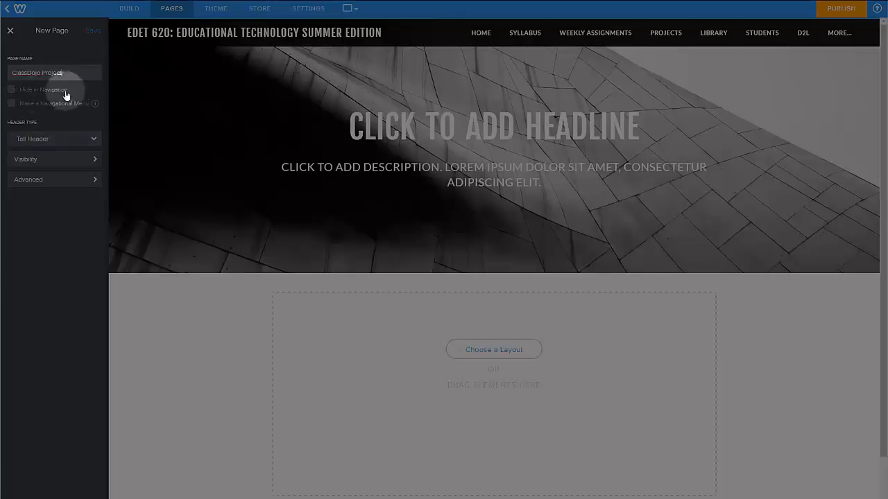
Set the ClassDojo Project page's header type to No Header, save it and check the site's overflow navigation.
click(59, 144)
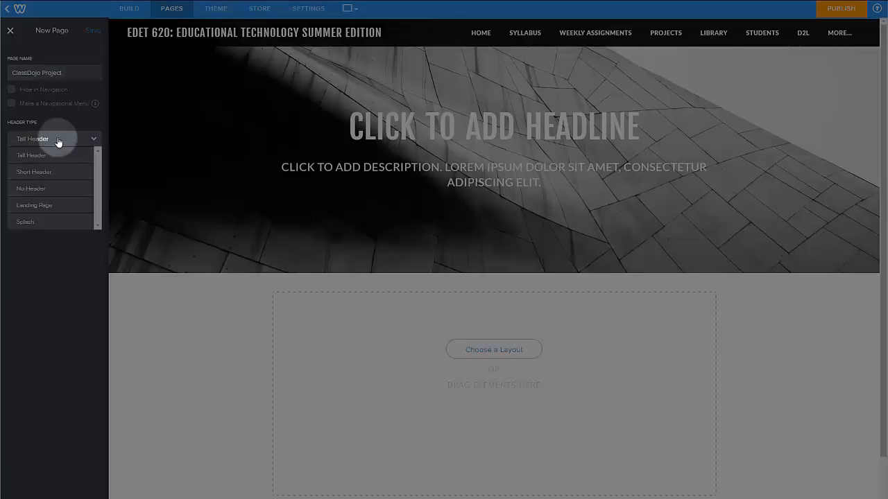
click(46, 189)
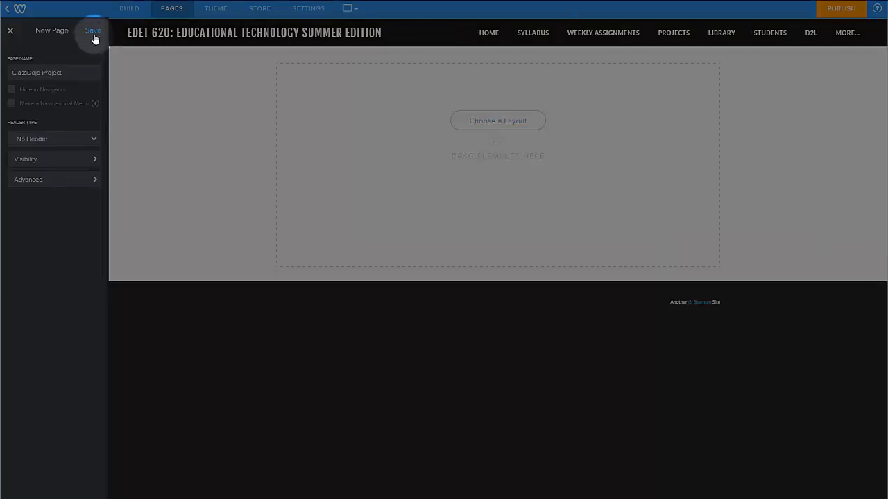
click(95, 32)
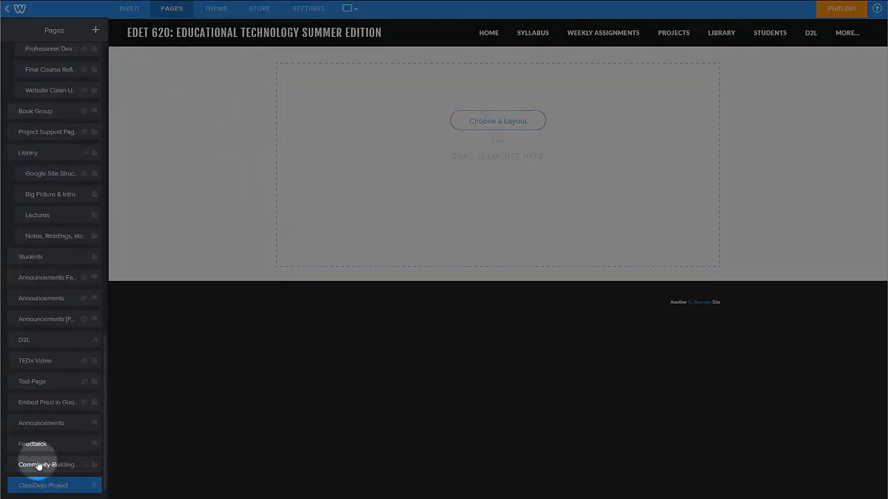
click(845, 32)
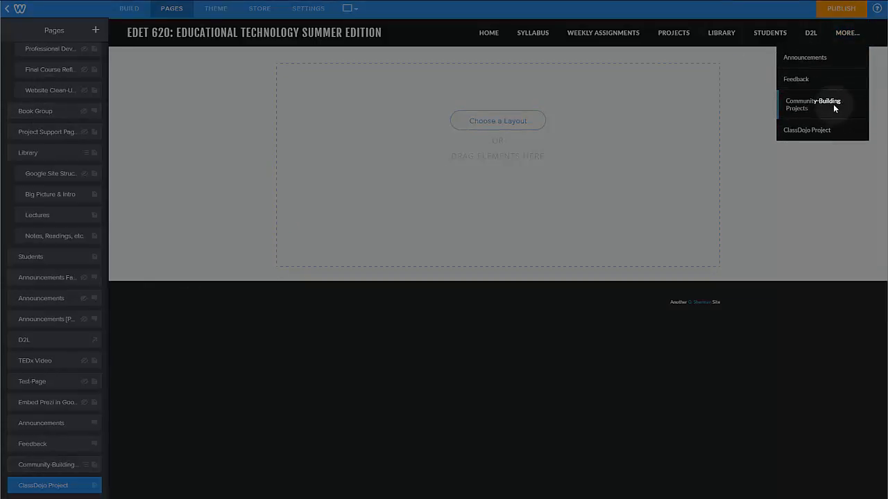
click(484, 102)
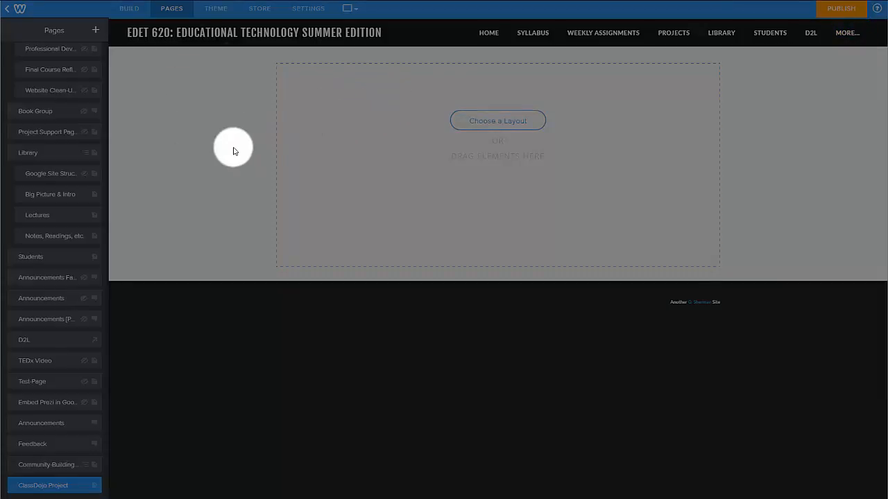
Add a title reading "ClassDojo Project" to the page and place an empty text element below it.
click(134, 14)
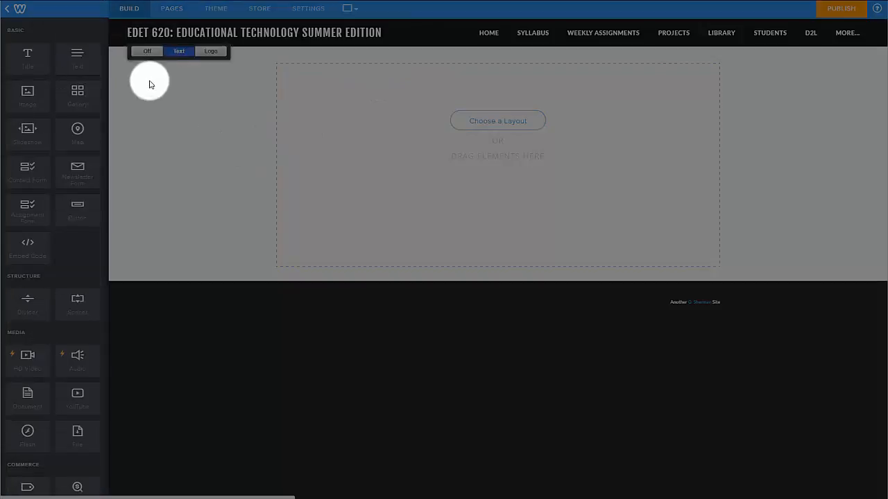
drag(31, 55, 344, 84)
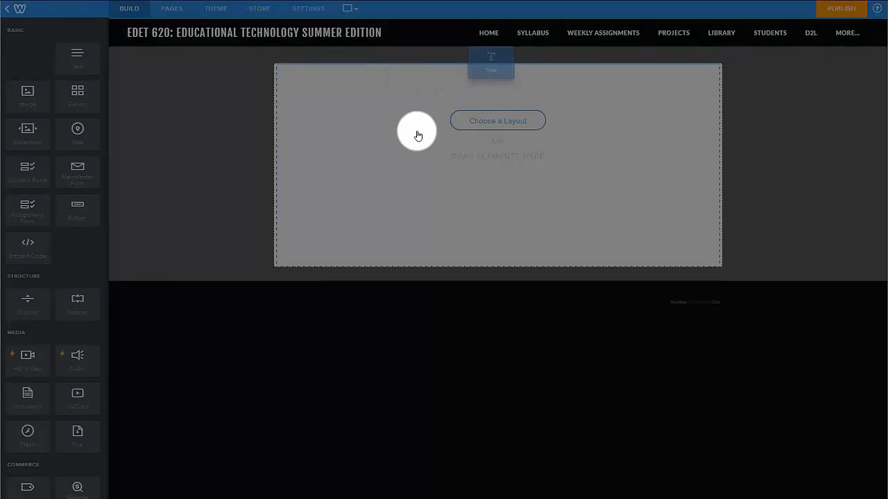
click(361, 72)
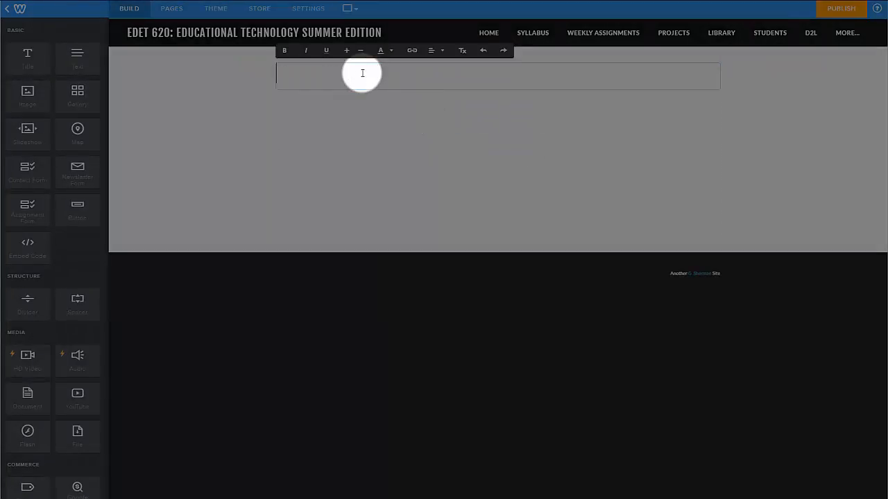
text(ClassDojo)
text(Project)
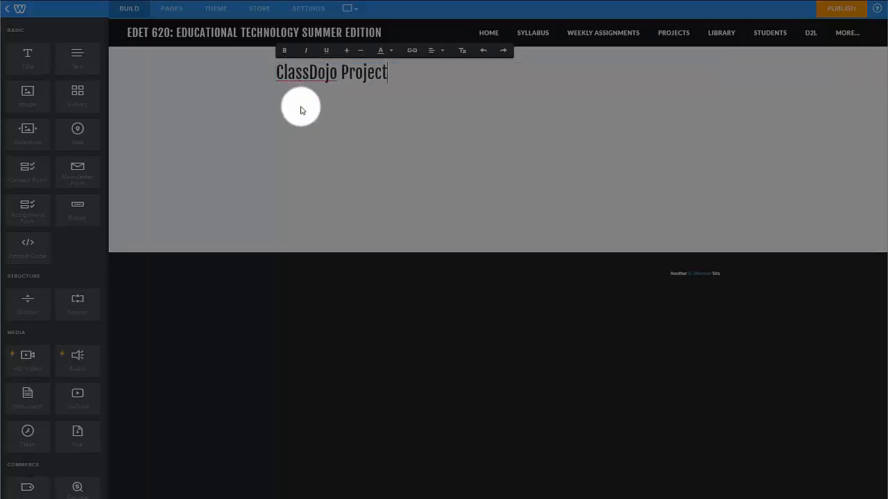
drag(75, 60, 410, 122)
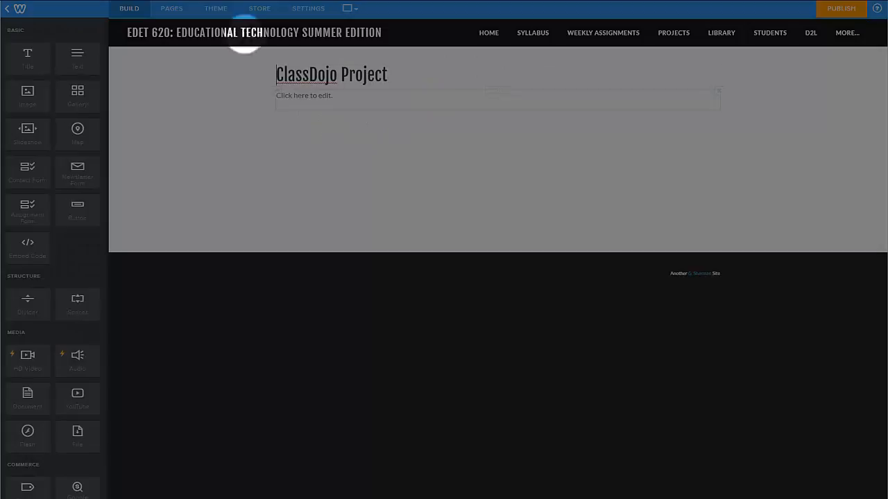
Nest the ClassDojo Project page under Community-Building Projects and check its submenu in the site navigation.
click(175, 11)
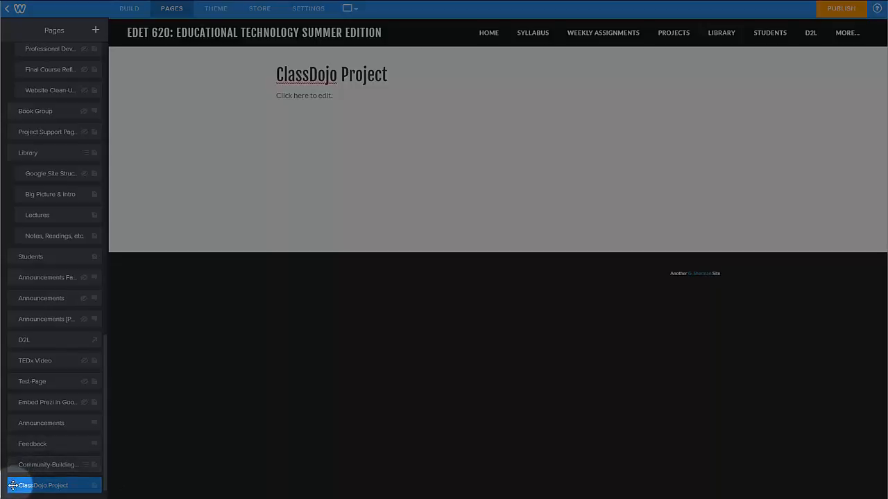
mouse_move(38, 487)
mouse_down()
mouse_move(46, 483)
mouse_move(12, 484)
mouse_move(21, 484)
mouse_up()
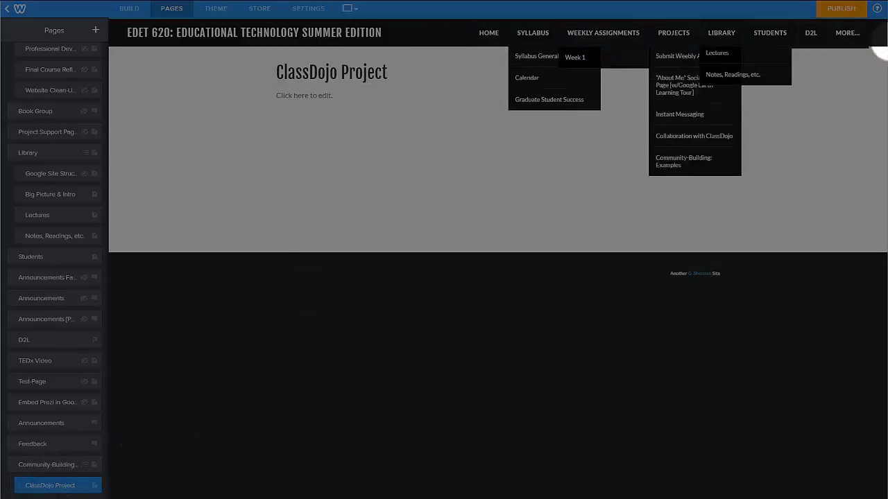
click(852, 39)
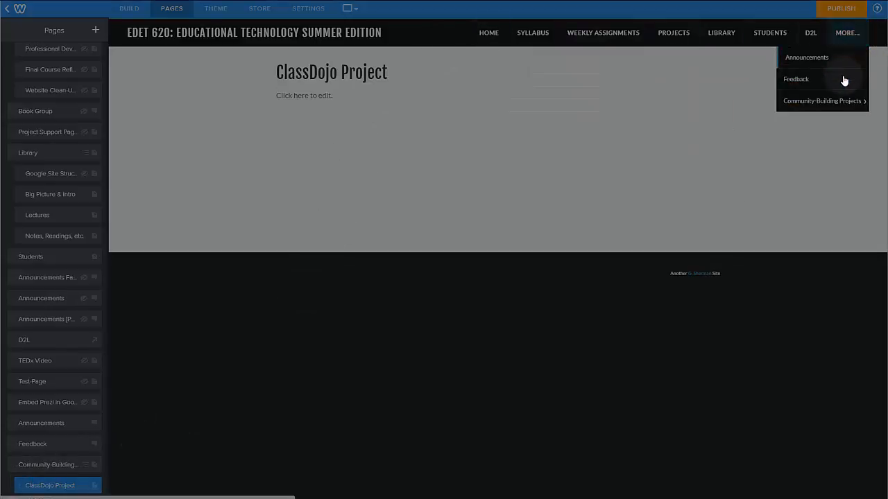
mouse_move(841, 101)
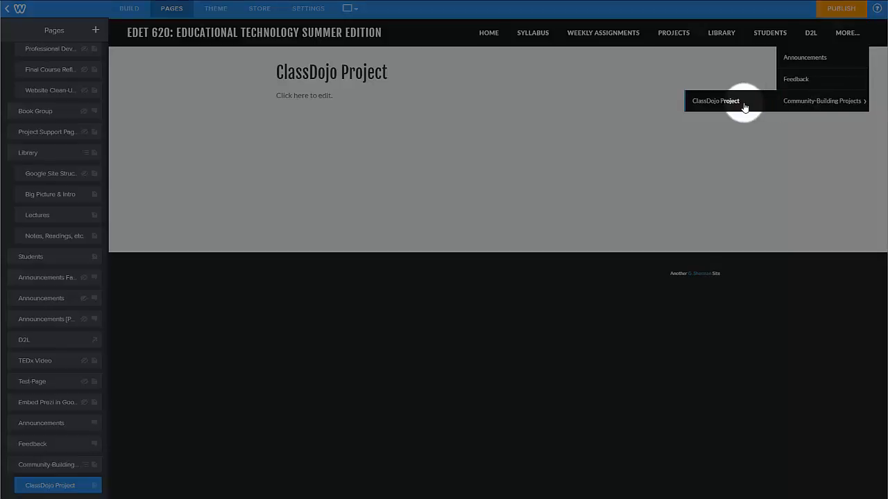